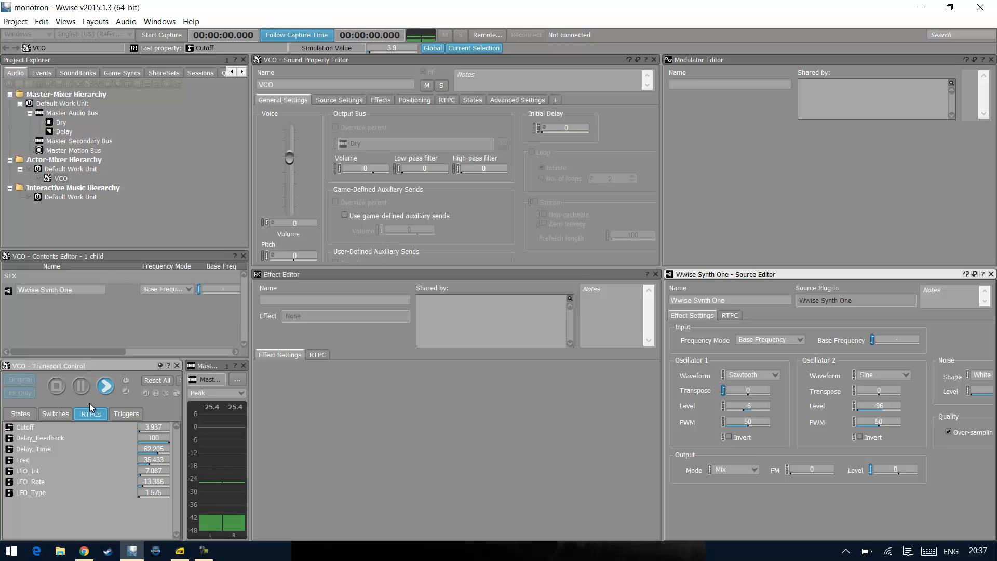
Stop the VCO playback and review the range and interpolation settings of the game parameters from Cutoff to LFO_Type
click(60, 392)
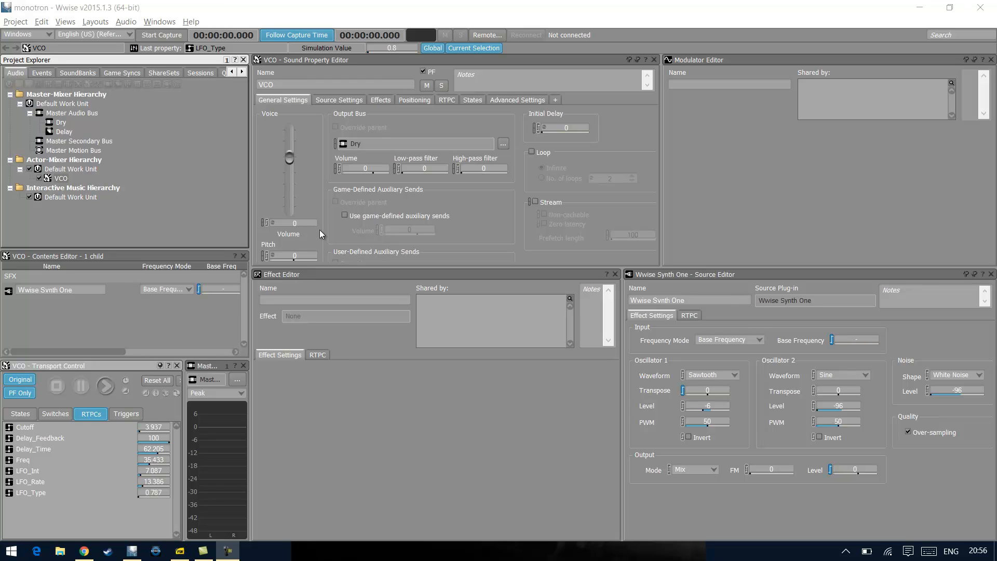
click(165, 73)
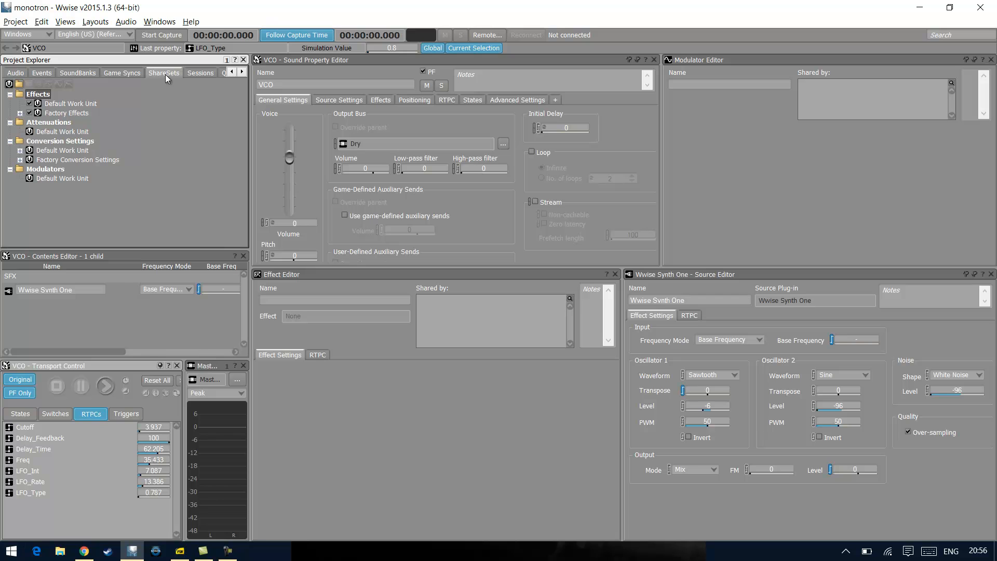
click(123, 74)
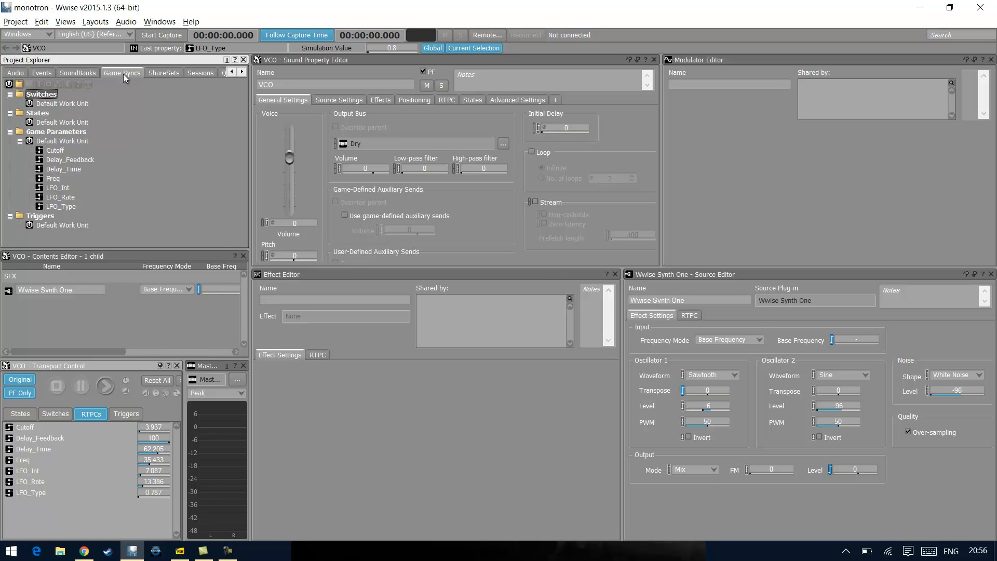
click(55, 150)
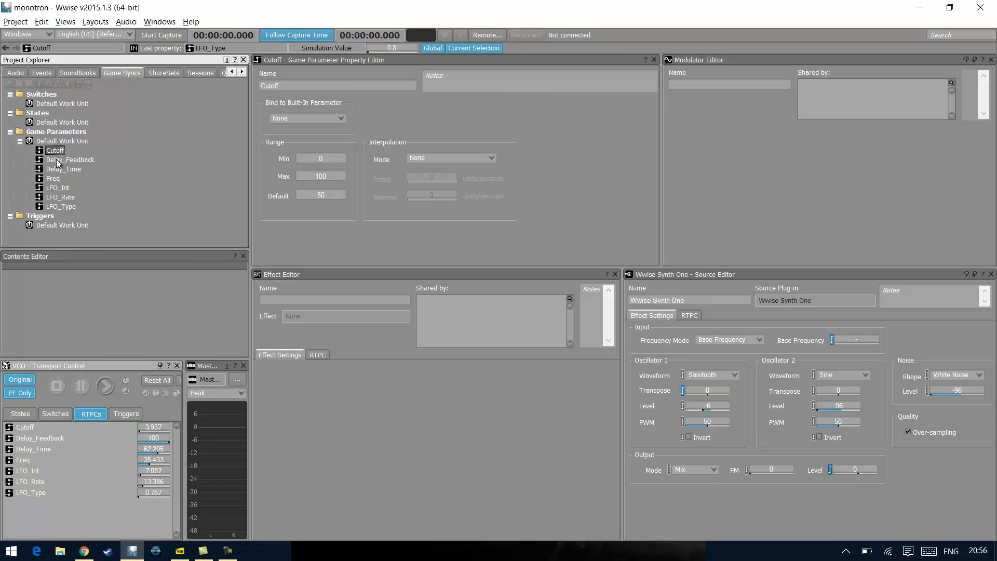
click(56, 159)
click(57, 171)
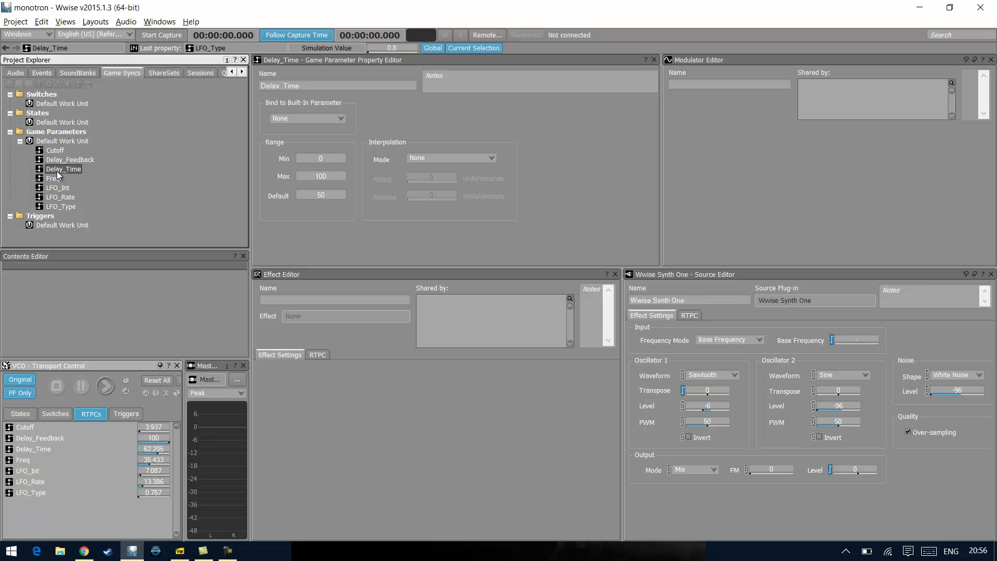
click(55, 178)
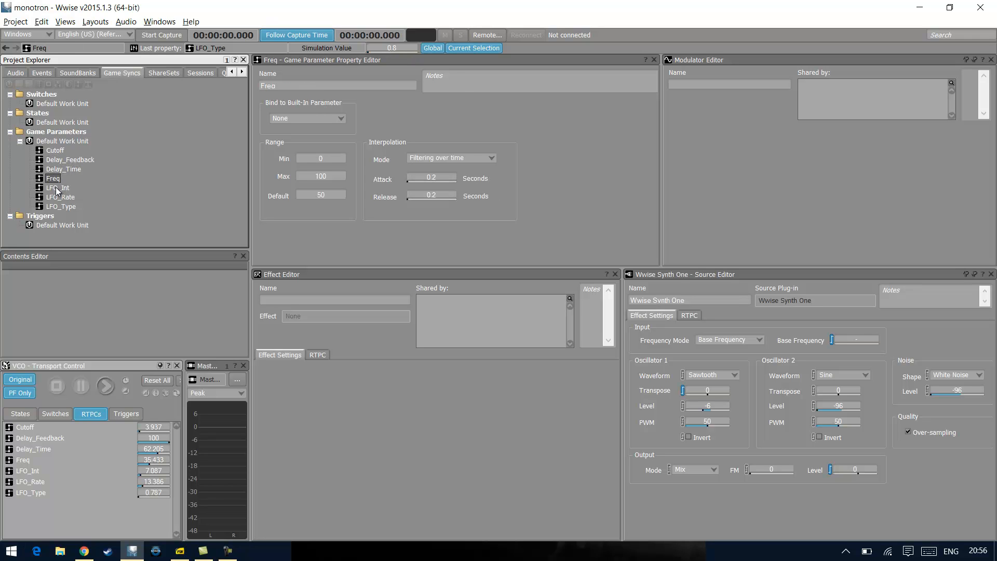
click(55, 187)
click(56, 198)
click(56, 207)
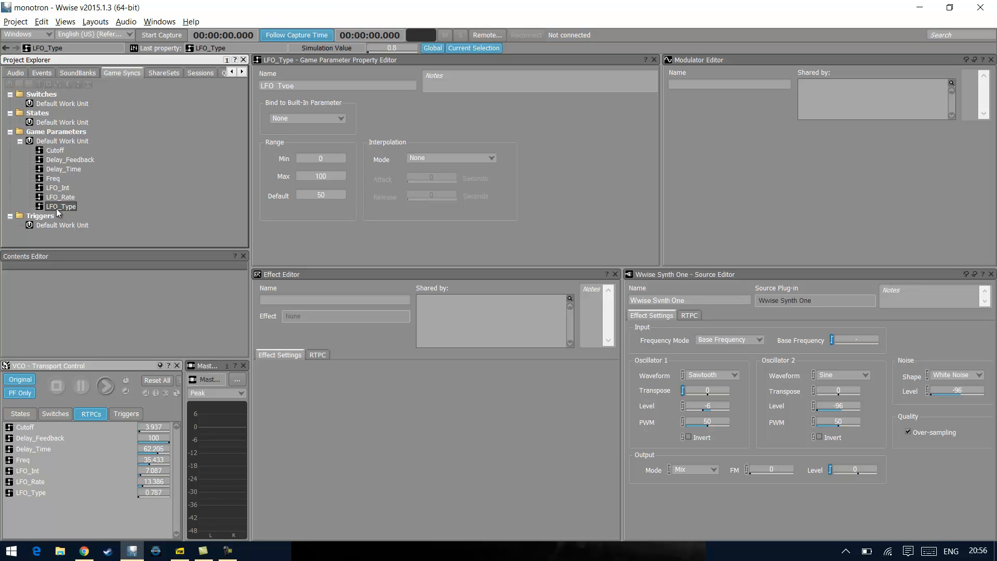
Examine the VCO's Wwise Synth One RTPC curves for Base Frequency, Osc1 Transpose and Output Level, widening the X Axis column
click(15, 74)
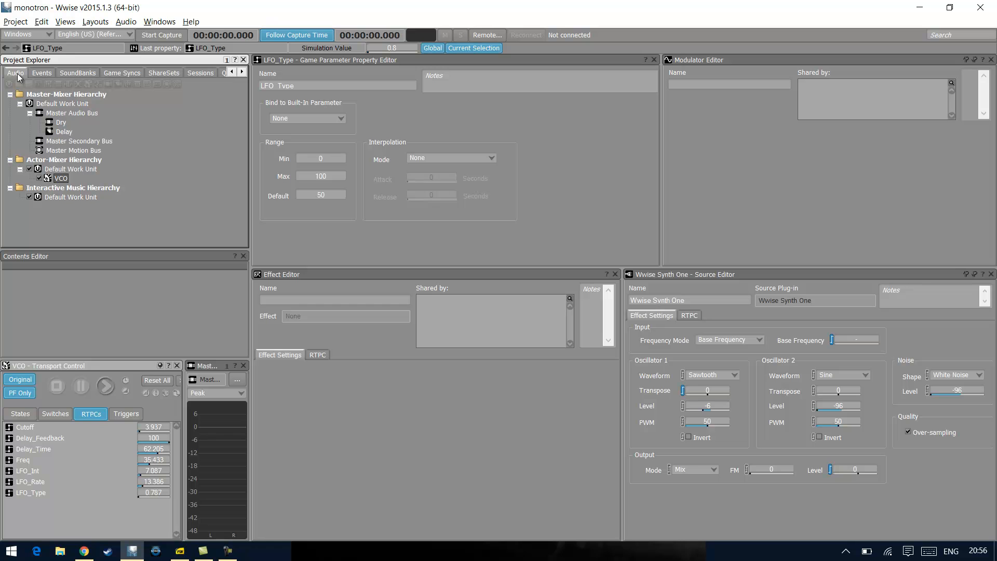
click(58, 178)
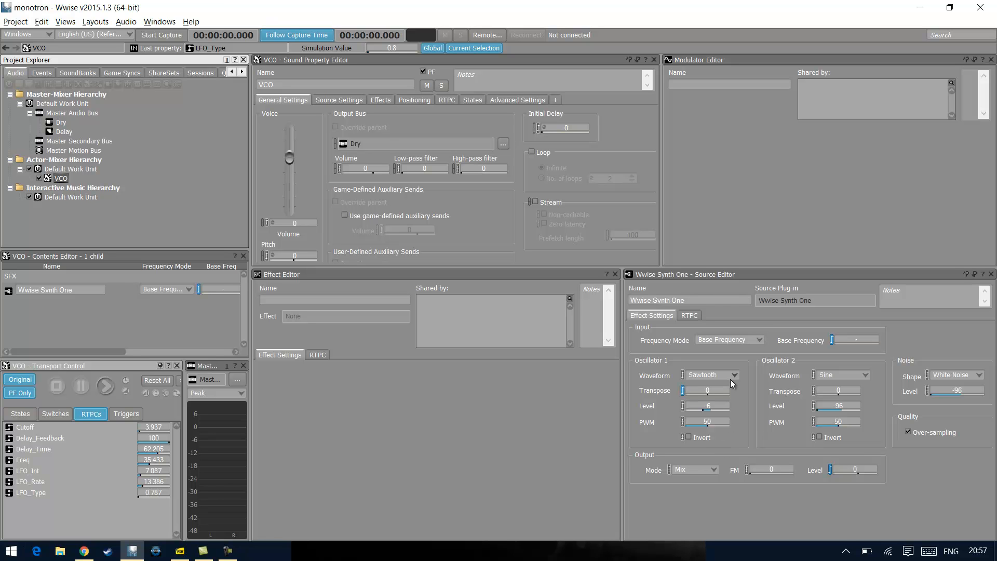
click(694, 317)
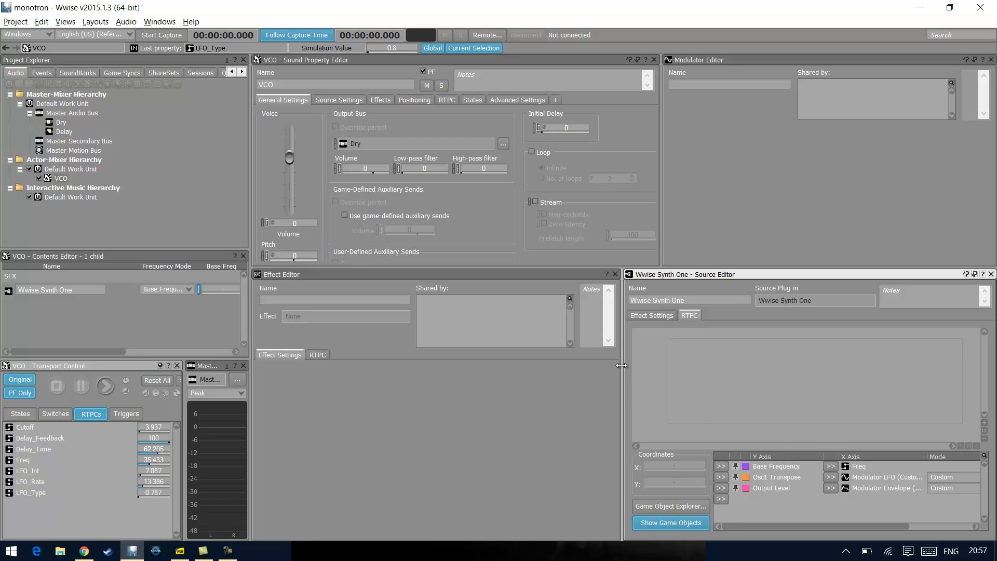
drag(621, 366, 566, 360)
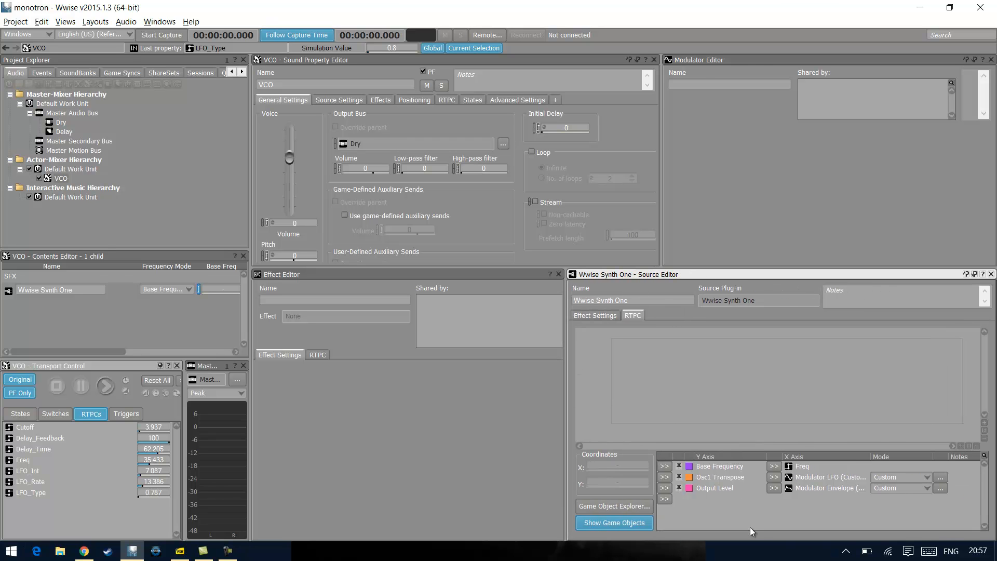
click(746, 470)
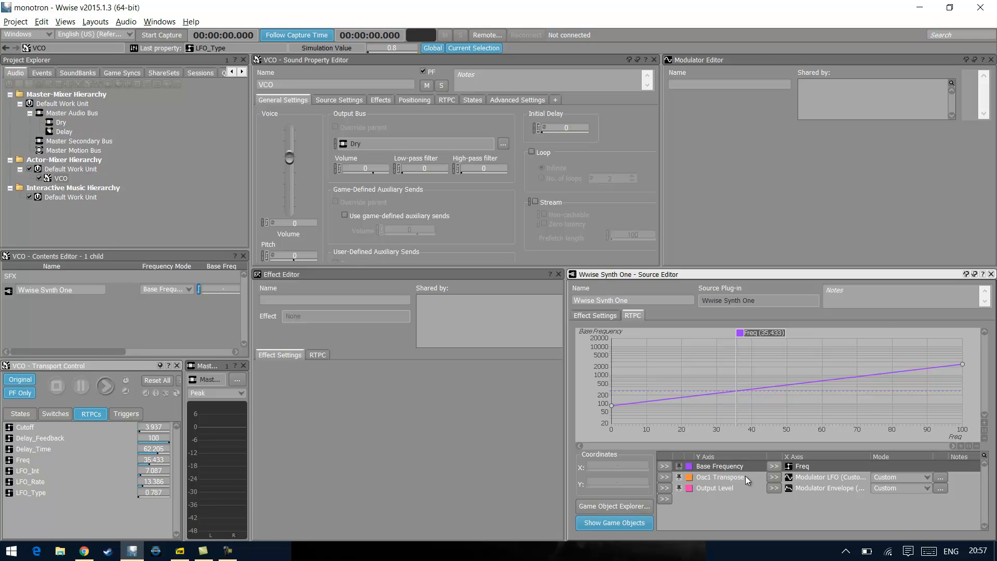
click(745, 478)
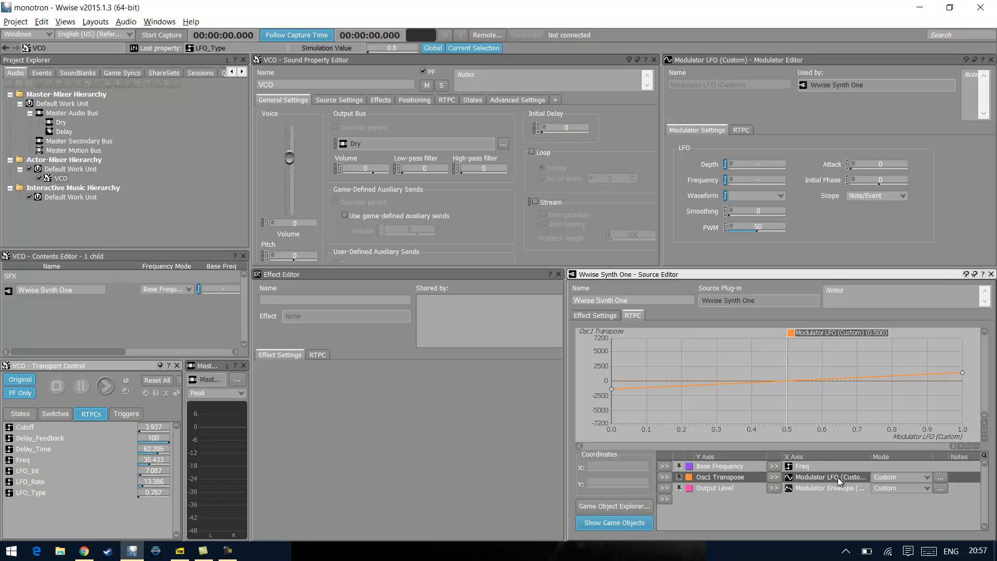
click(743, 484)
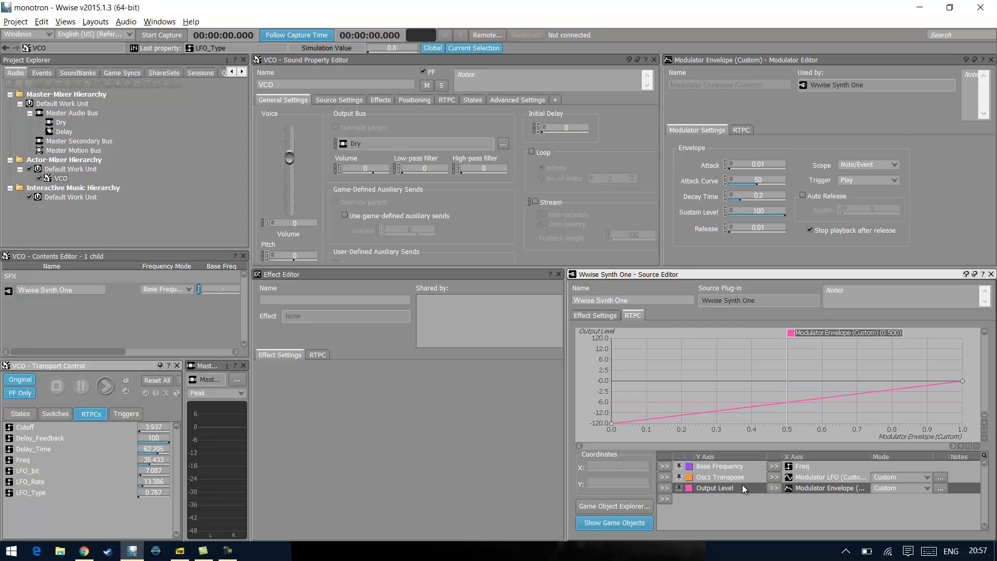
drag(872, 454, 900, 455)
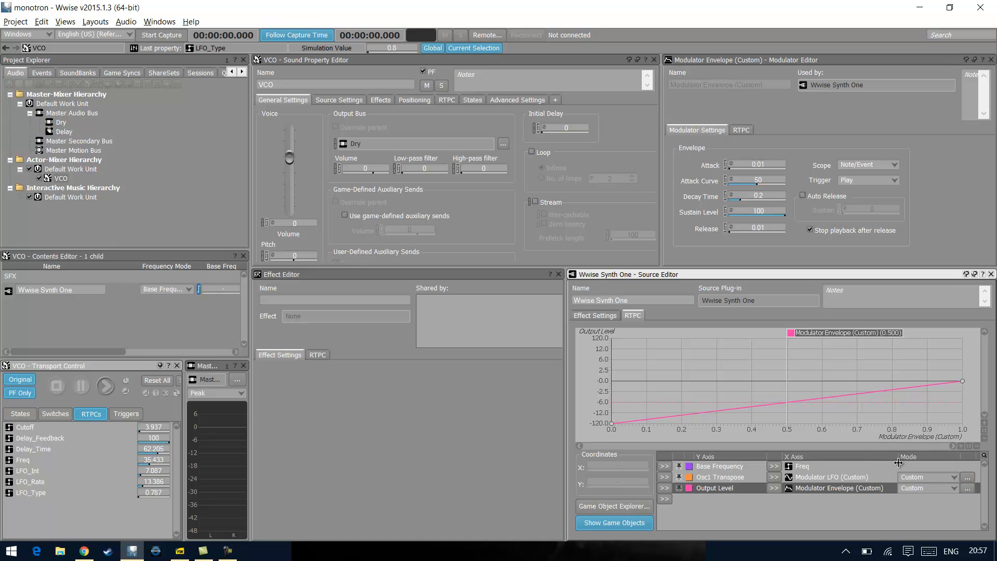
Examine the RTPC curves for Depth, Waveform and Frequency on the LFO modulator driving Osc1 Transpose
click(816, 476)
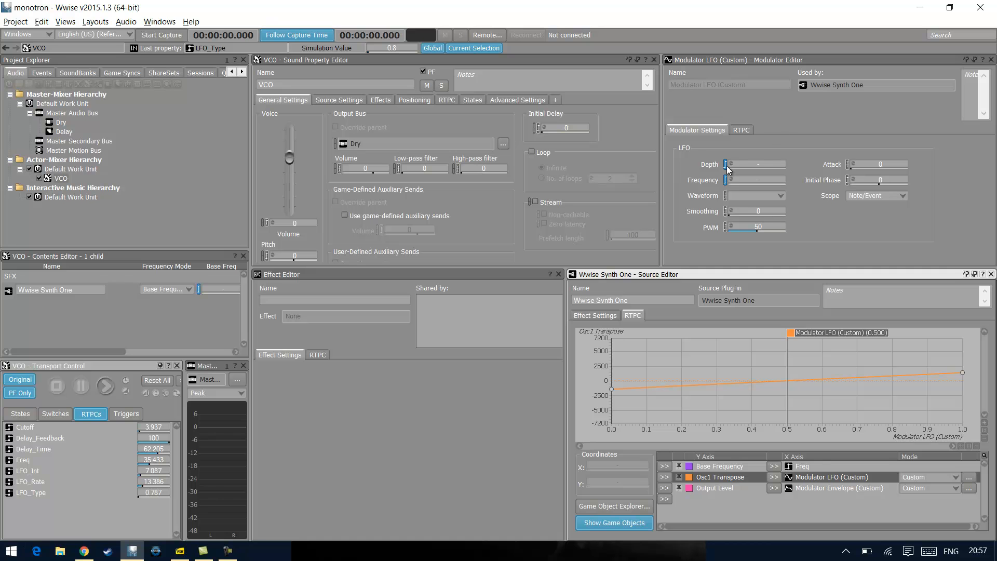
click(740, 131)
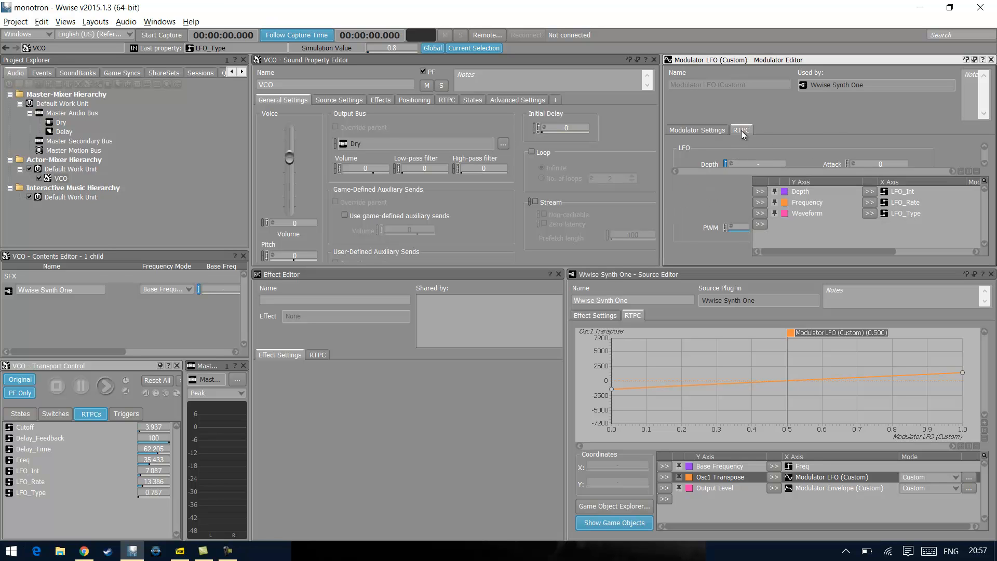
click(922, 192)
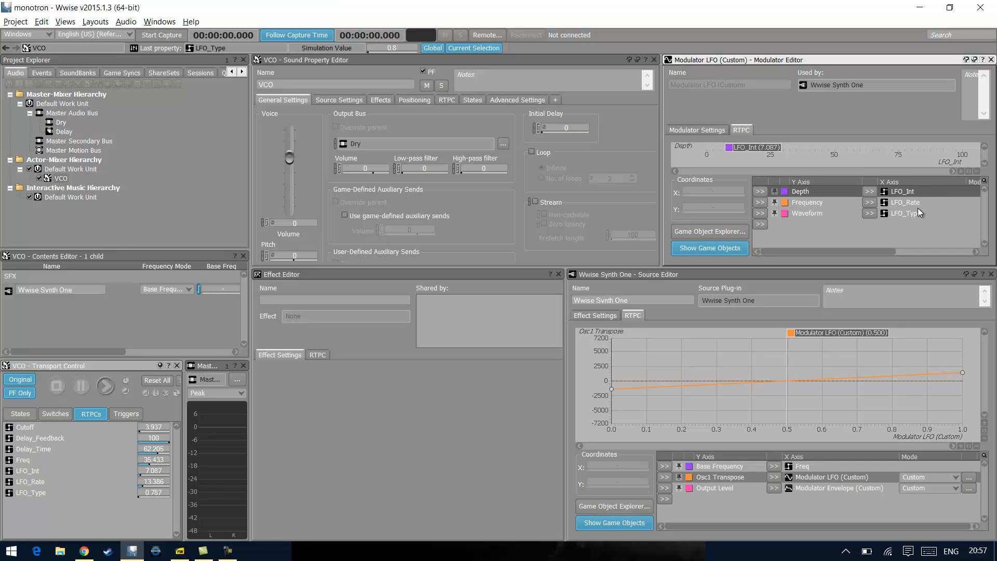
click(918, 218)
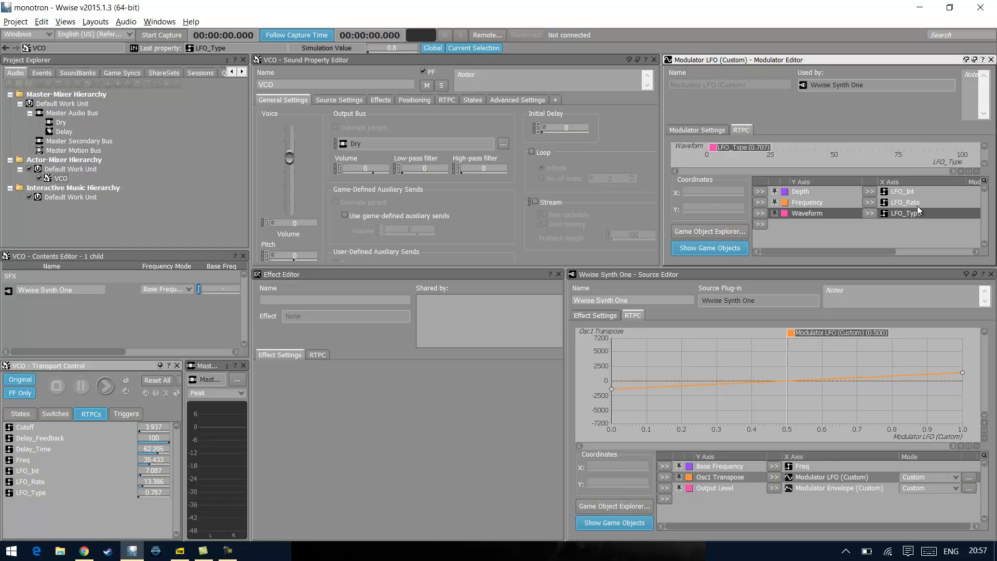
click(918, 202)
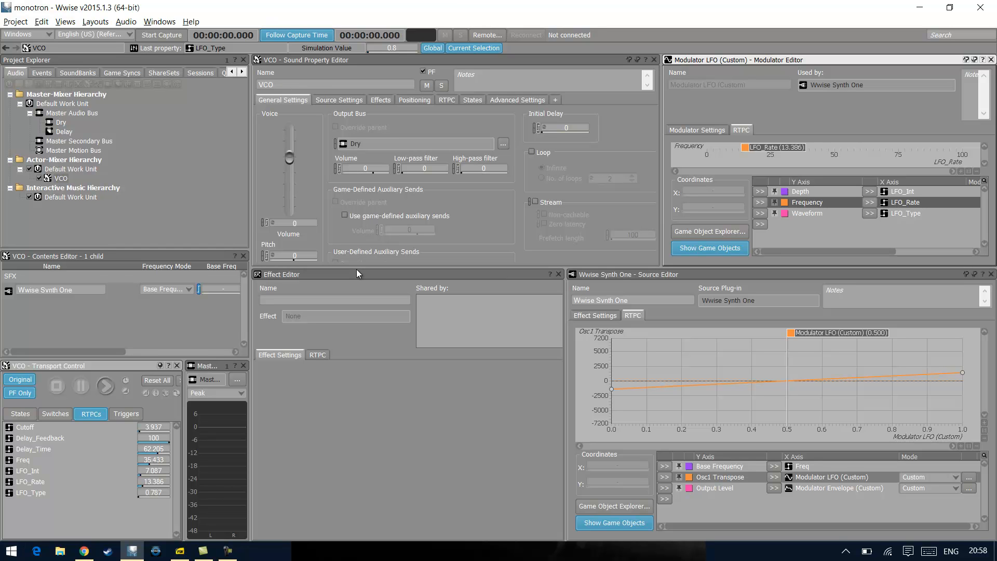
drag(348, 323, 348, 350)
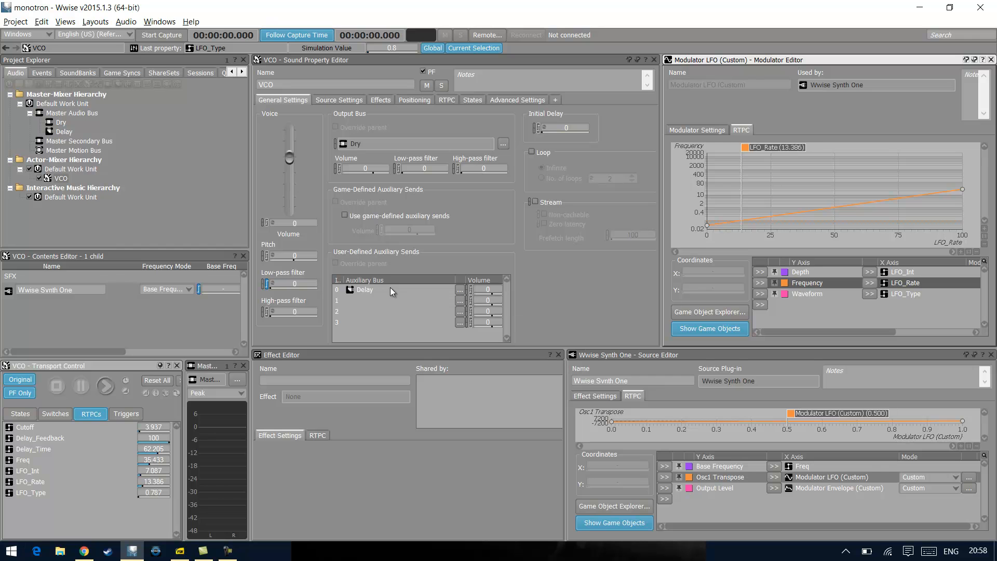
Examine the Dry bus's Voice Low-pass Filter RTPC curve and its Wwise Parametric EQ effect
click(59, 122)
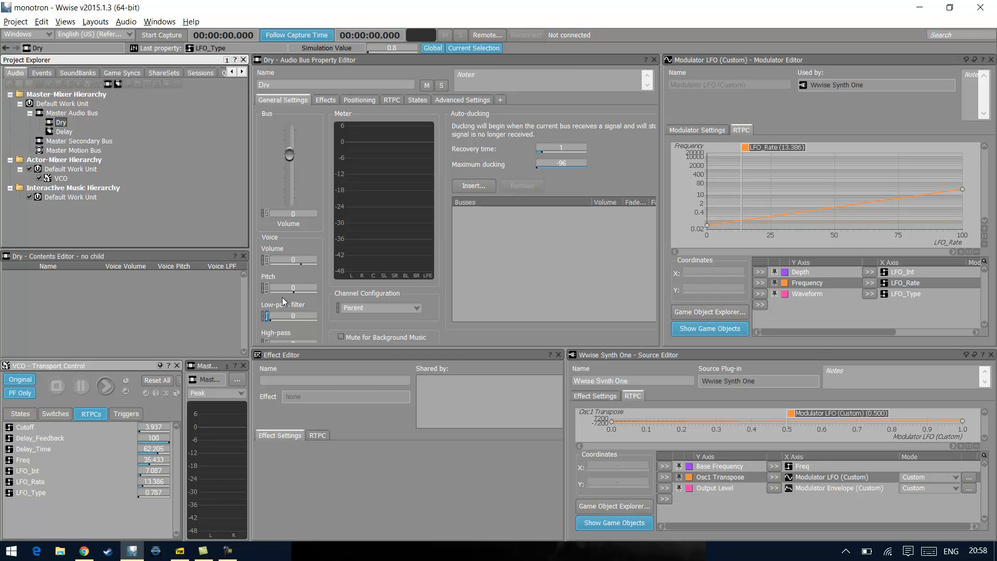
click(386, 101)
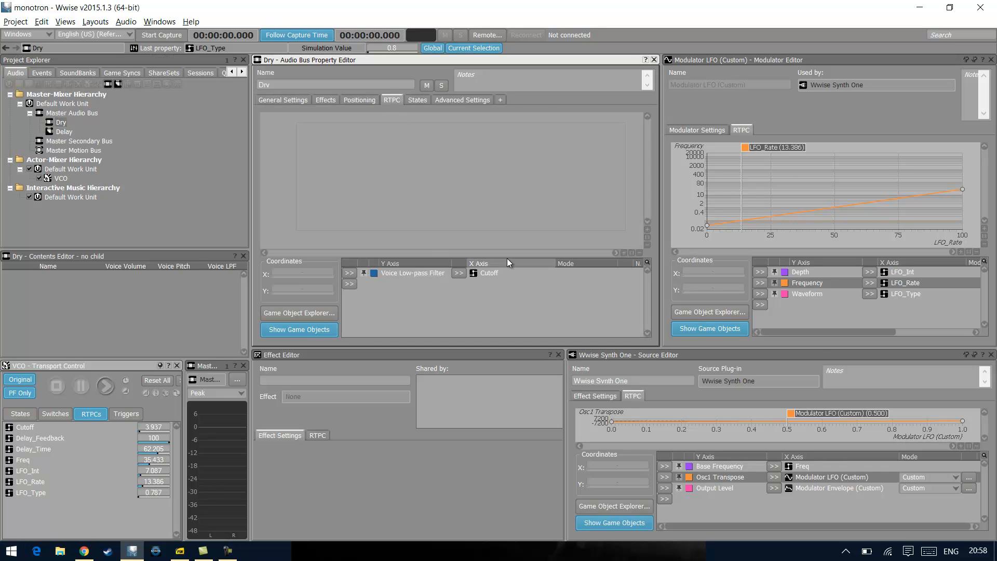
click(497, 273)
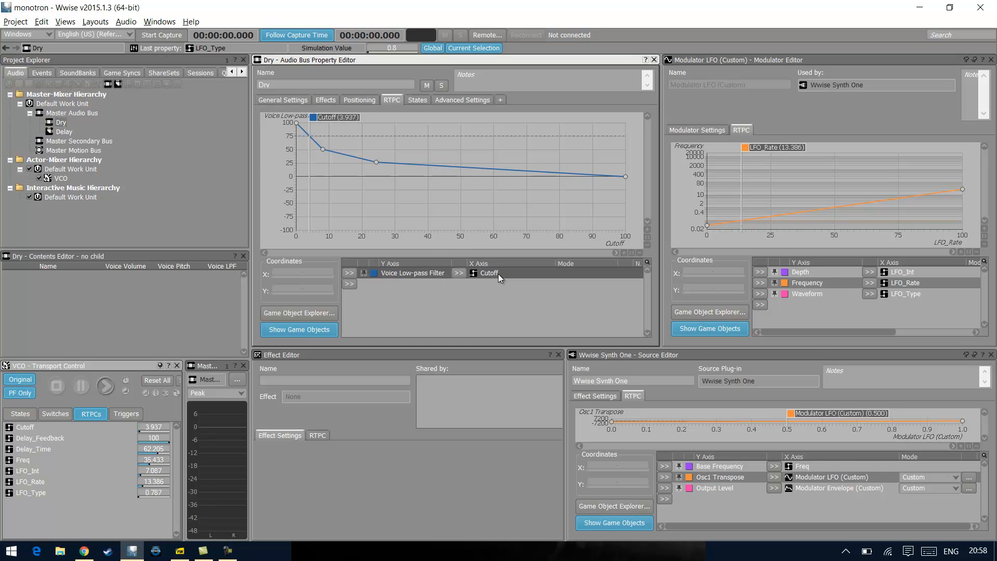
click(298, 101)
click(319, 101)
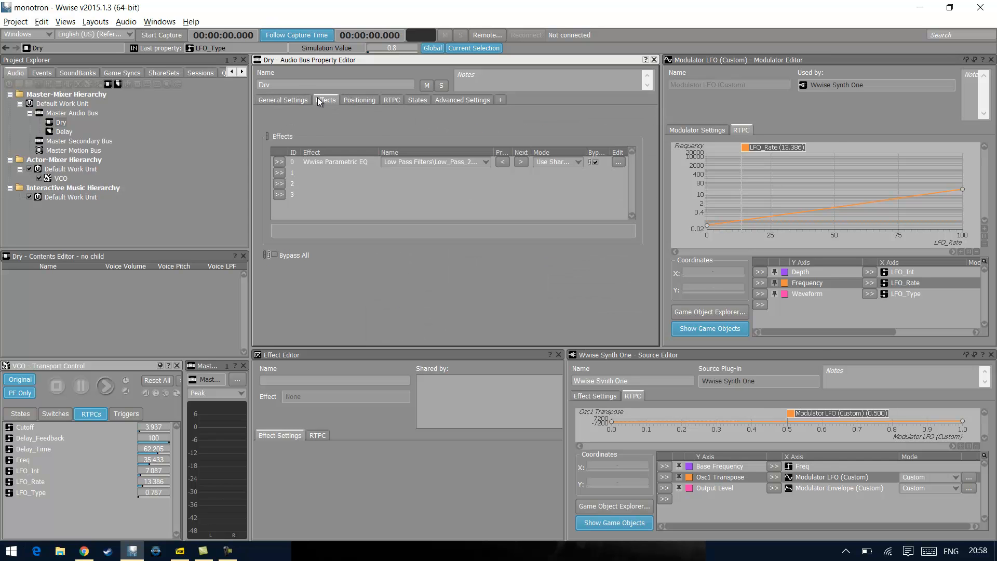
click(361, 167)
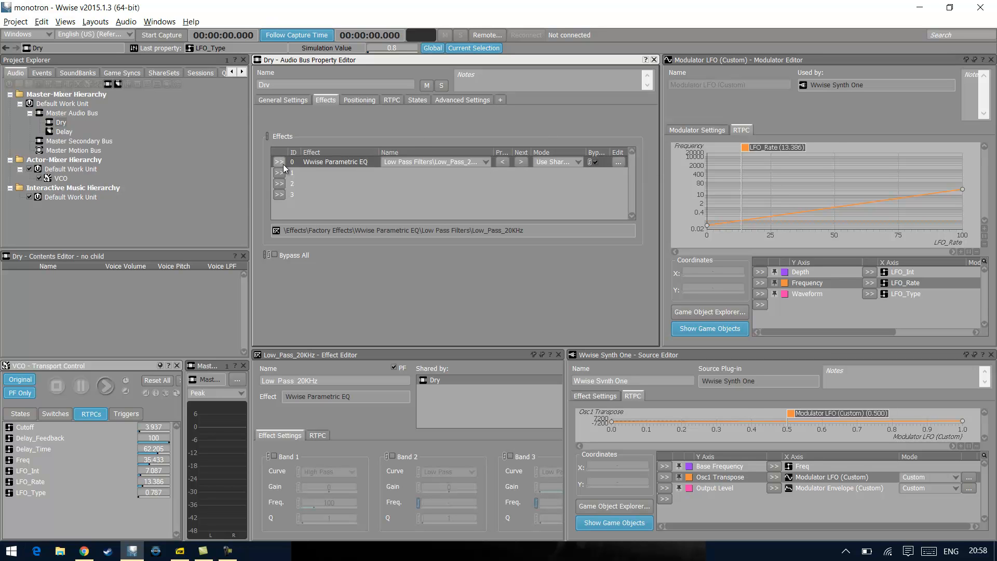
Examine the Delay auxiliary bus's Wwise Stereo Delay effect and its RTPC curves for Filter Frequency and Left Delay Time
click(60, 131)
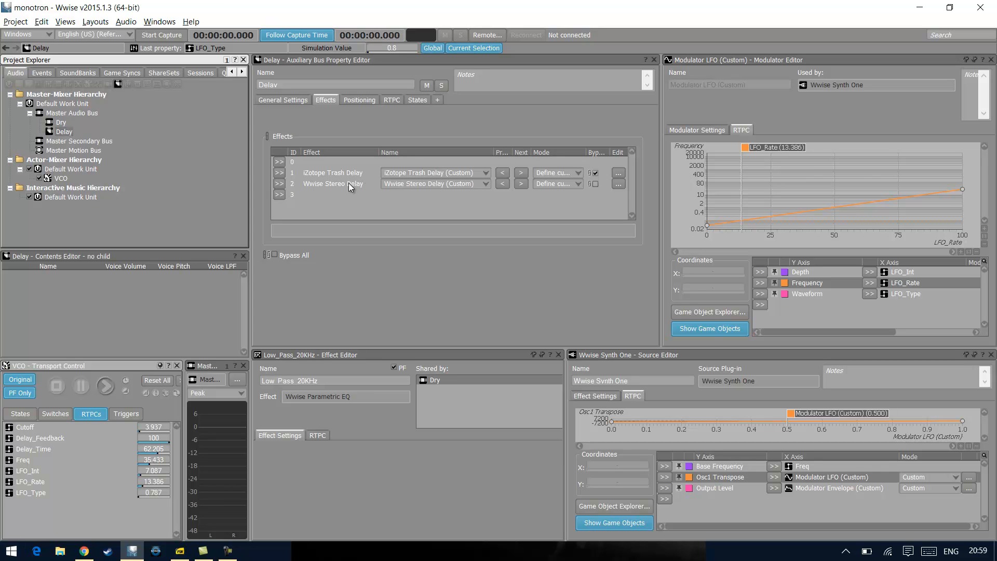
click(348, 182)
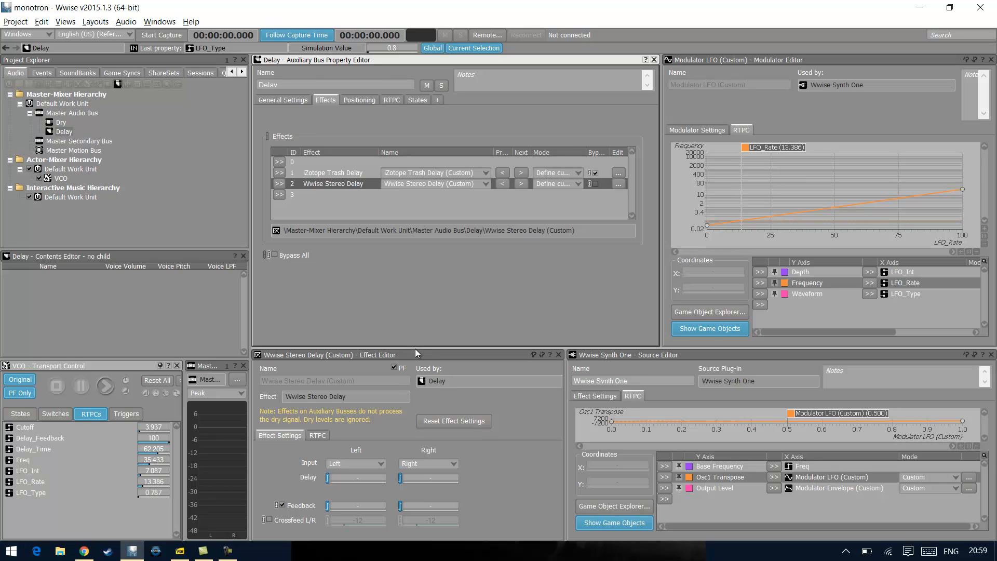
drag(416, 348, 432, 221)
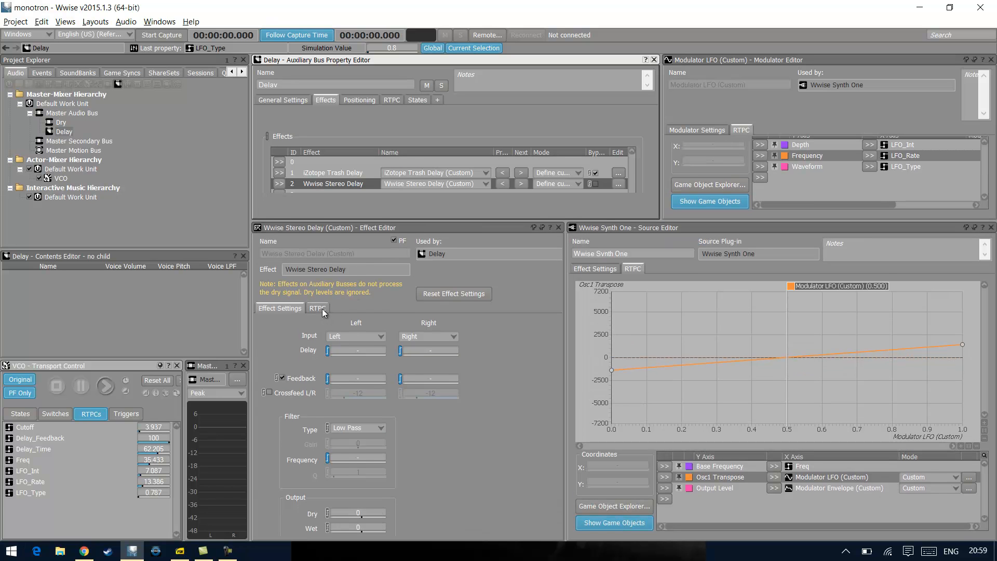
click(318, 309)
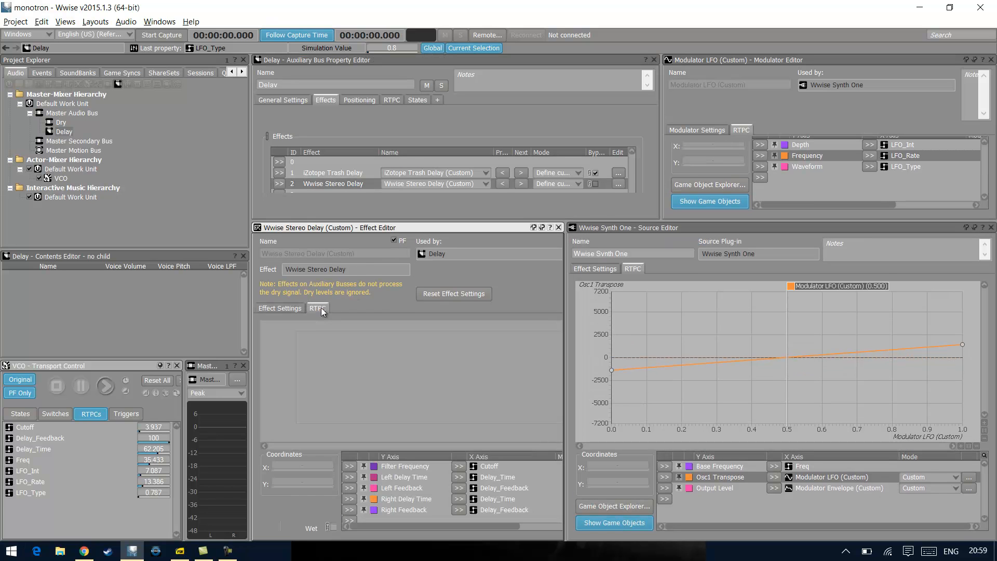
click(409, 466)
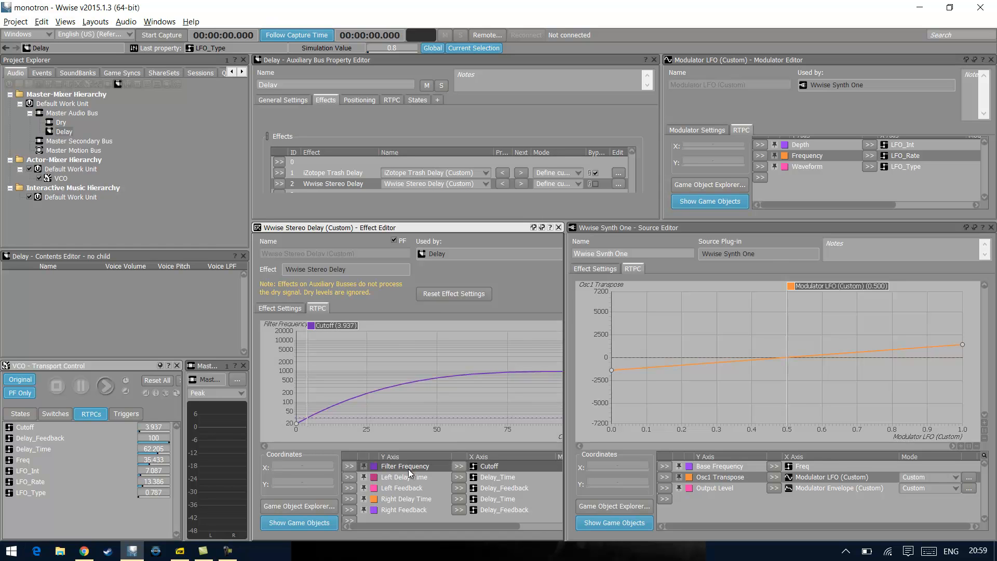
drag(566, 371, 698, 371)
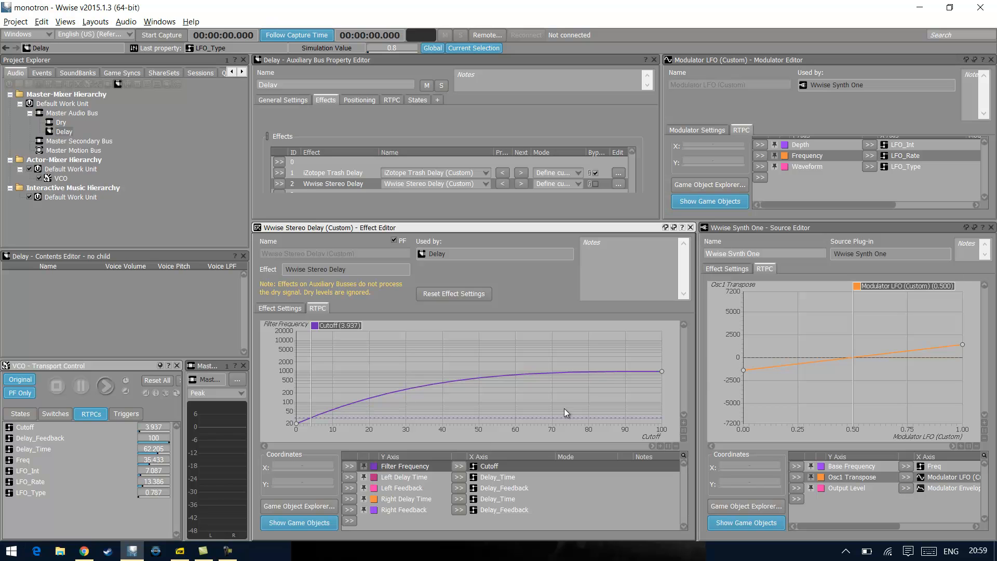
click(512, 477)
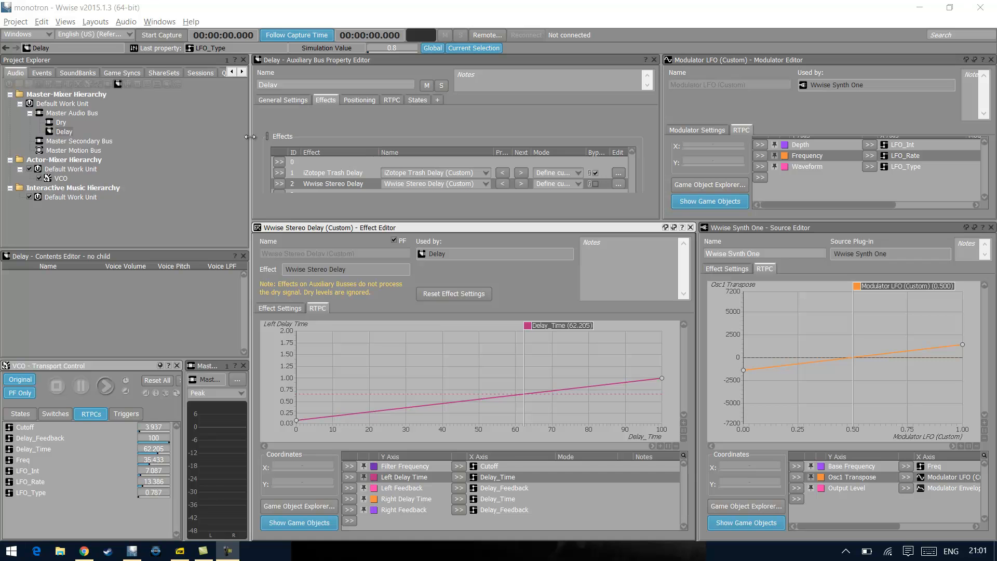
Check the nanoKontrol entry in the Control Surface Devices list and close the list
click(65, 22)
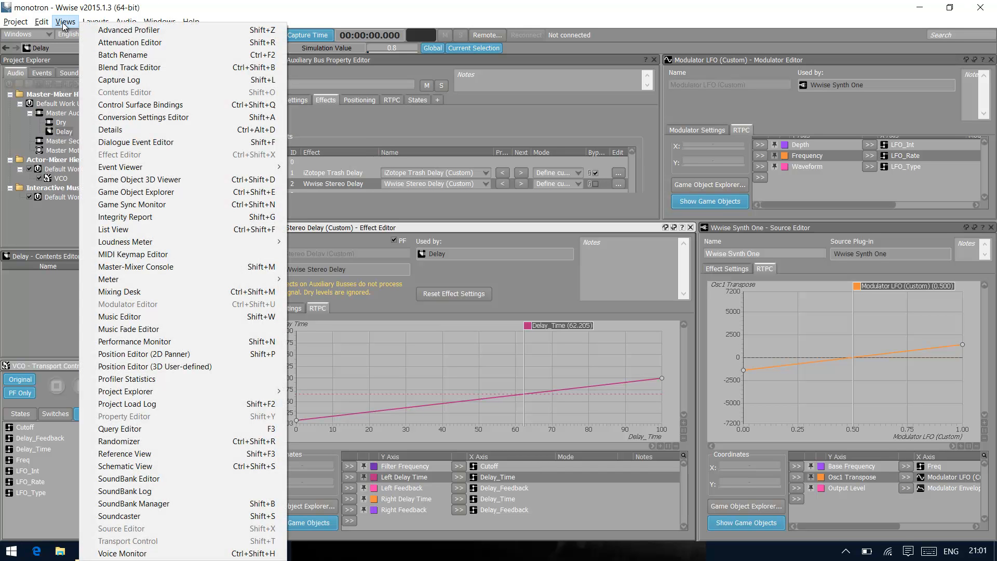
mouse_move(16, 22)
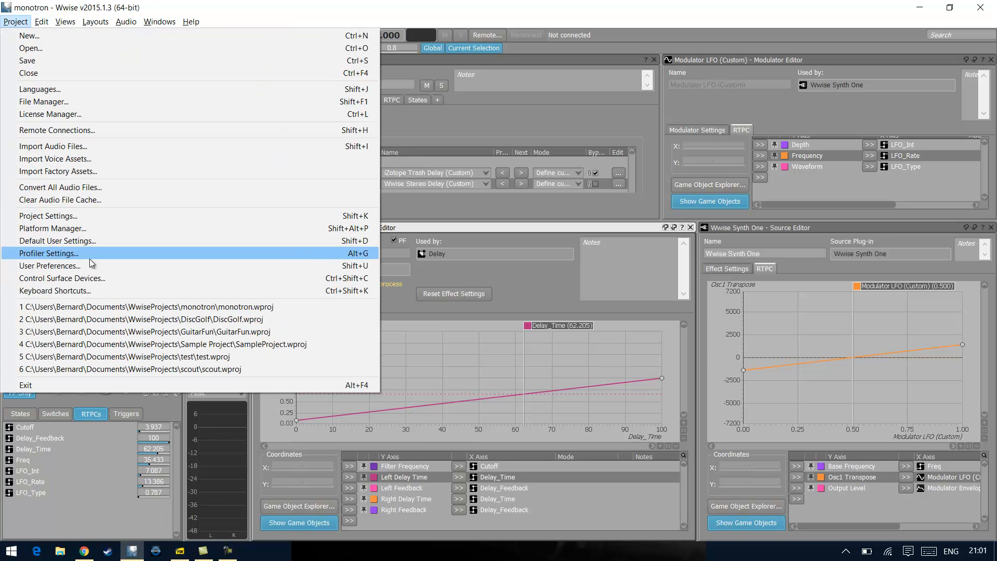
click(86, 279)
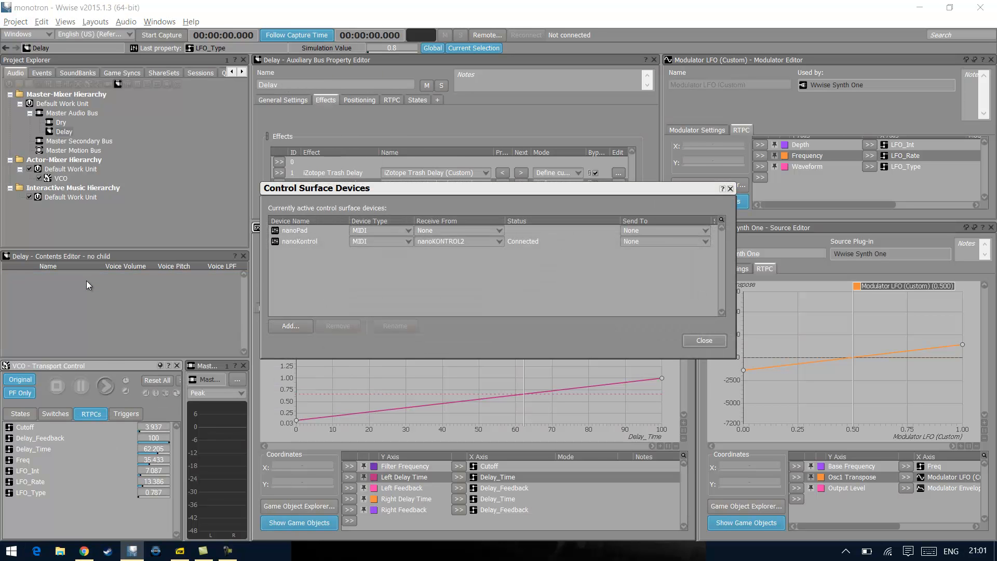
click(537, 249)
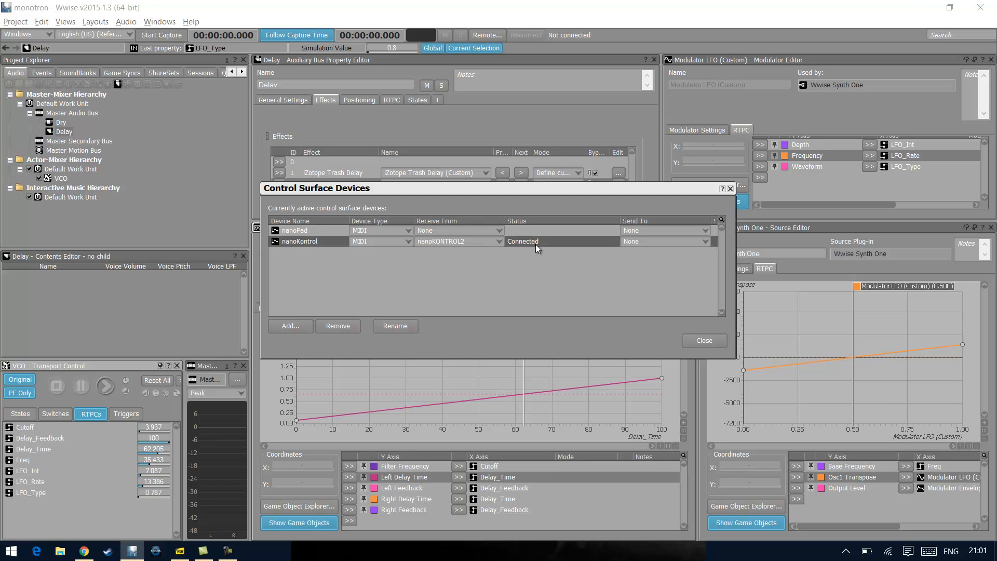
click(719, 342)
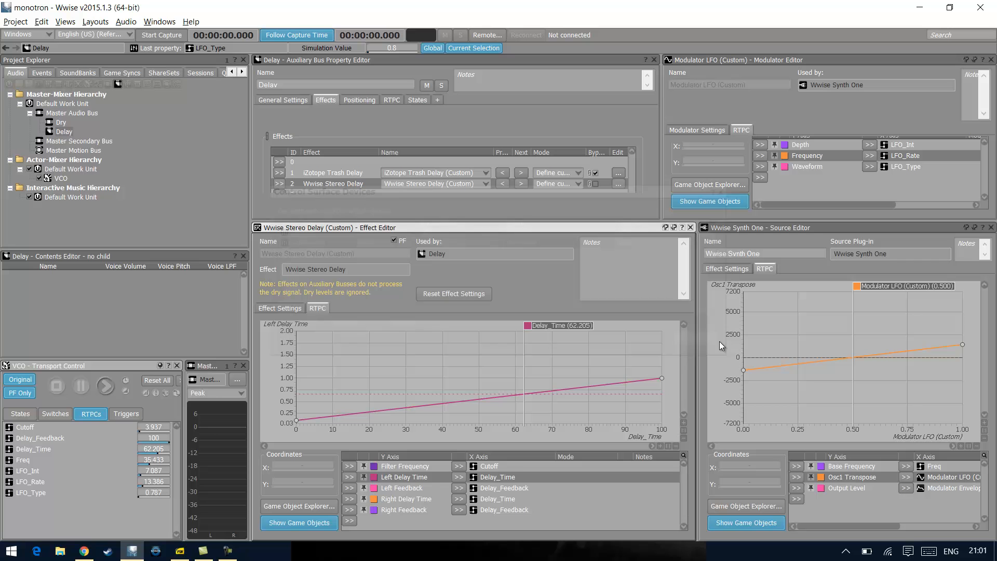
Open the Control Surface Bindings, reposition the window over the editors and widen the Object/Index column
click(62, 24)
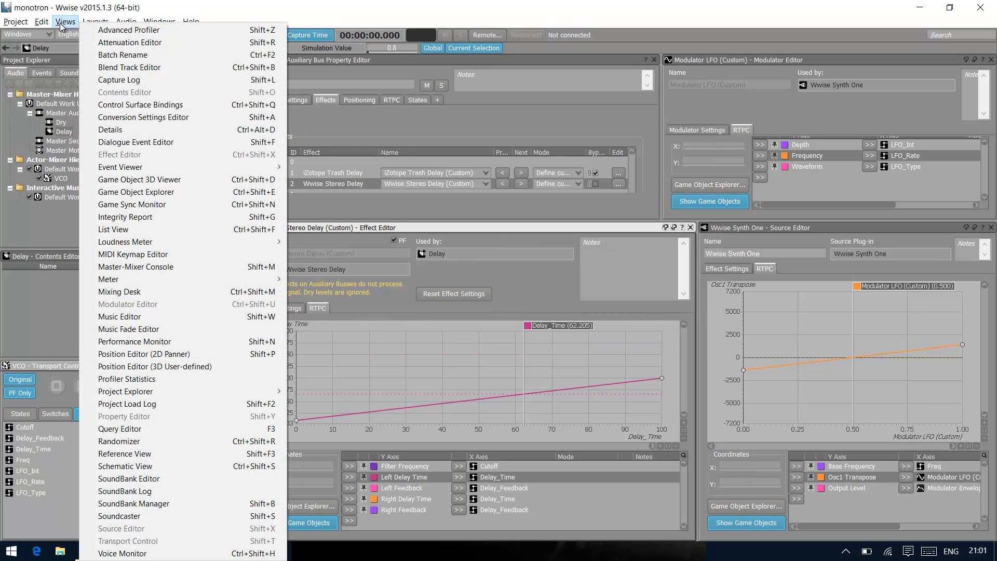
click(191, 106)
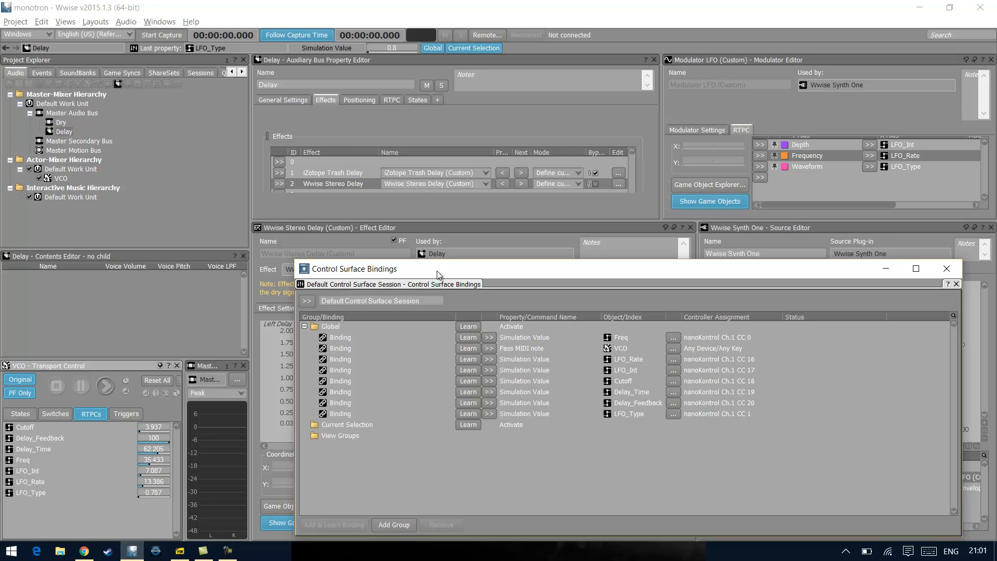
drag(429, 268, 346, 200)
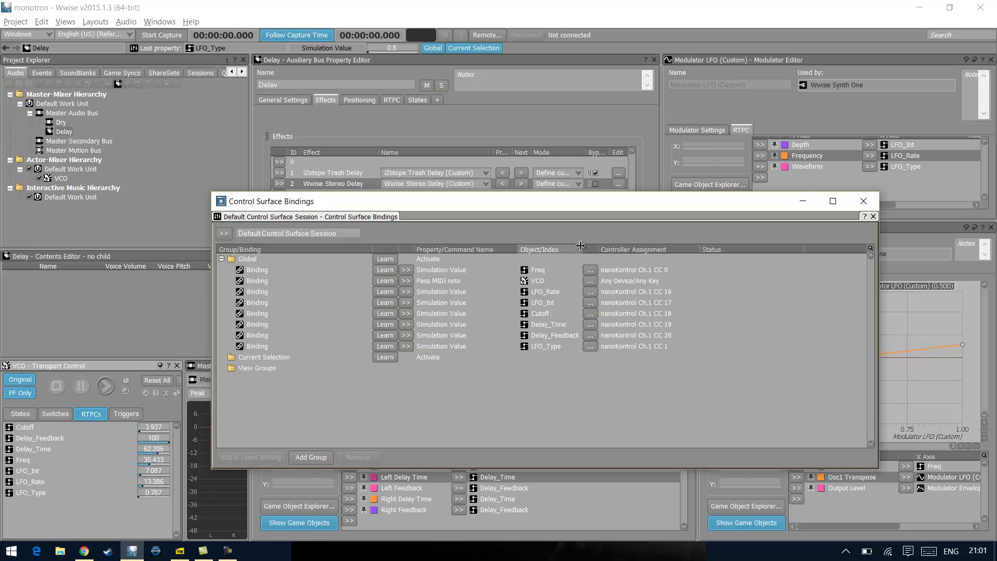
drag(581, 245, 616, 246)
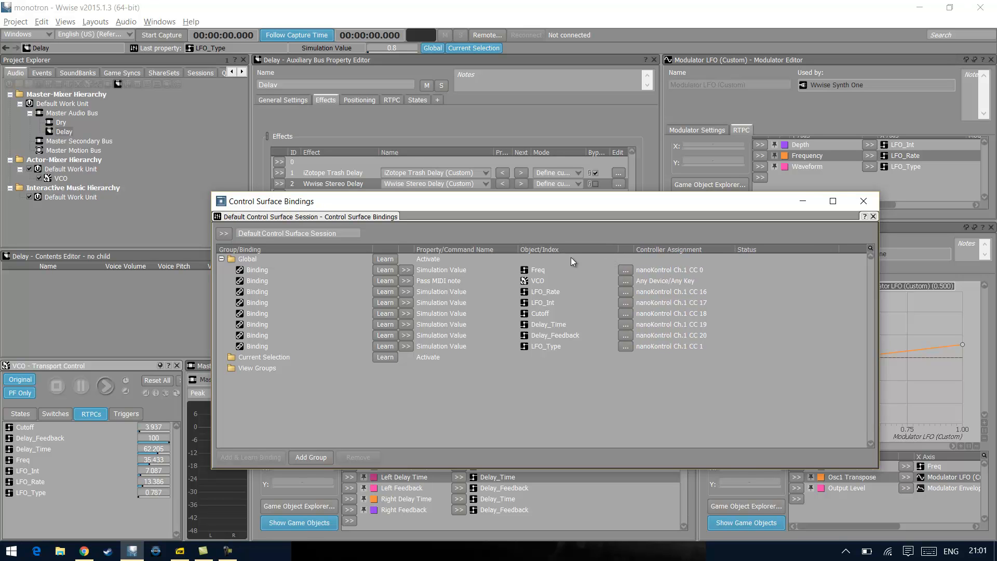
Examine the Global bindings for VCO, Freq, LFO_Rate, LFO_Int and Cutoff, and close the bindings window
click(450, 279)
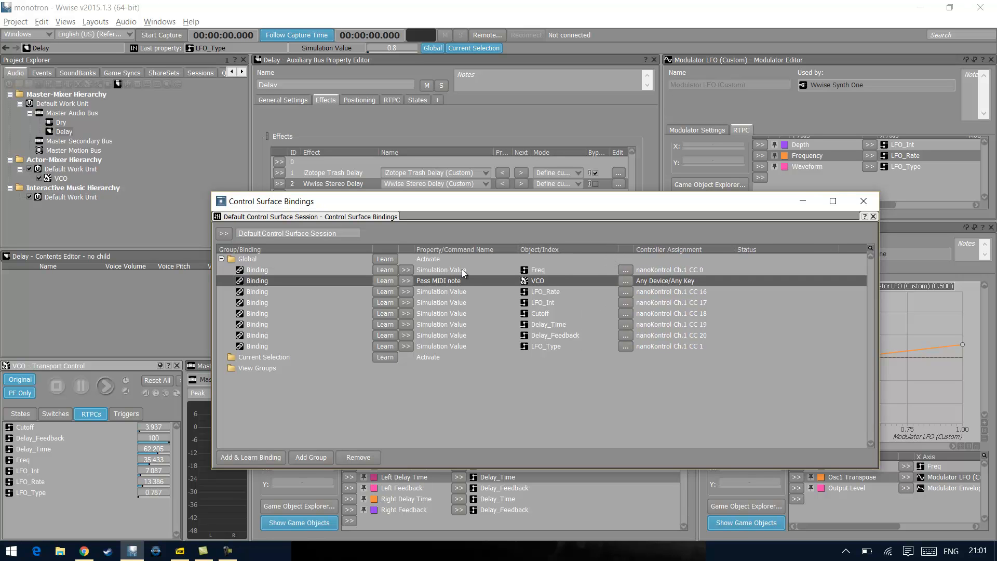
click(462, 269)
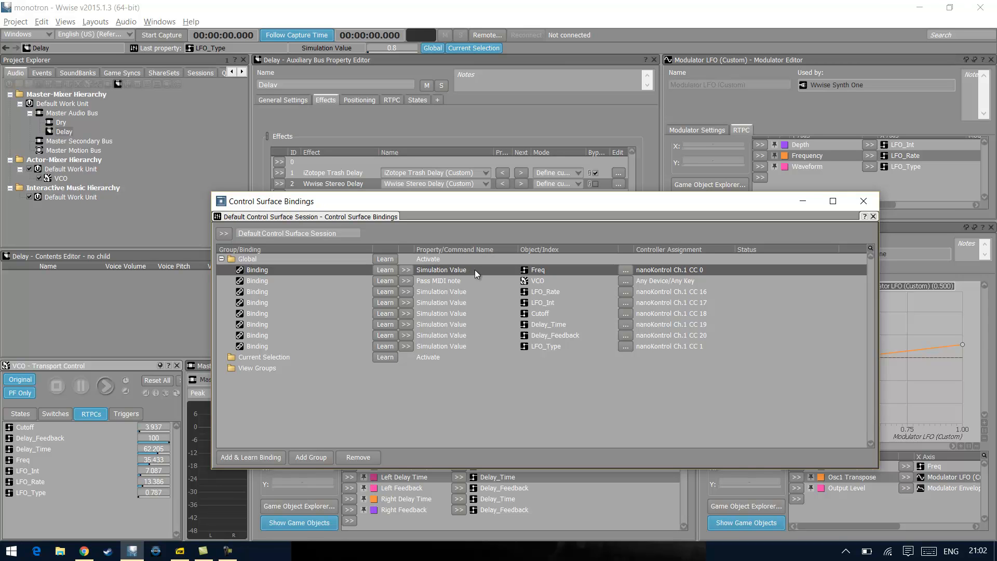
click(539, 291)
click(542, 304)
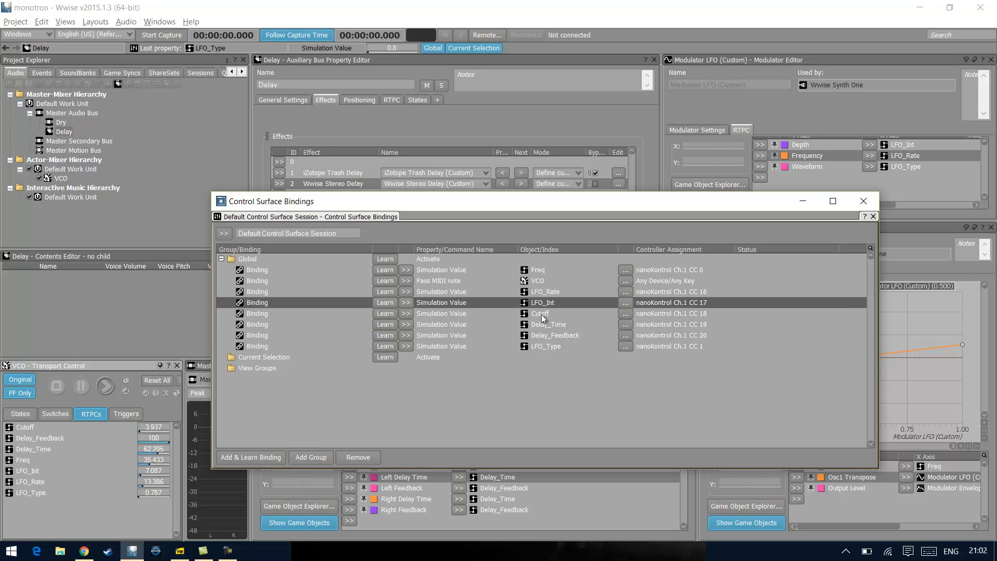
click(541, 315)
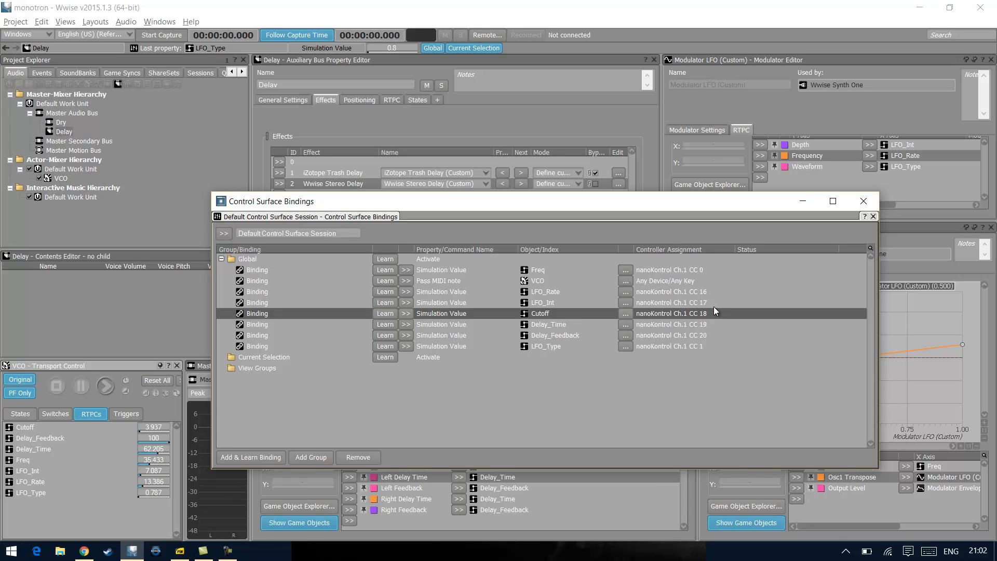
click(580, 280)
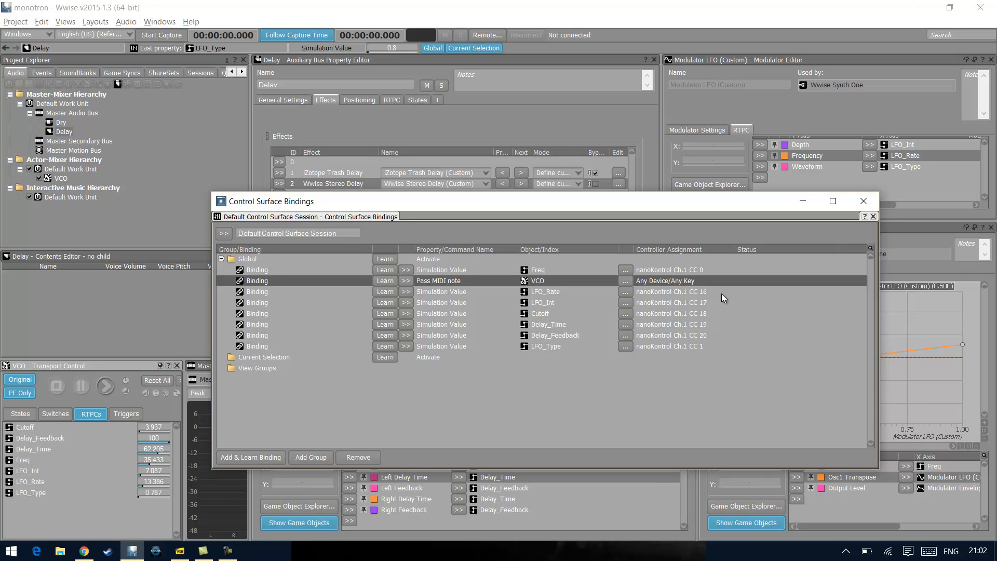
click(875, 202)
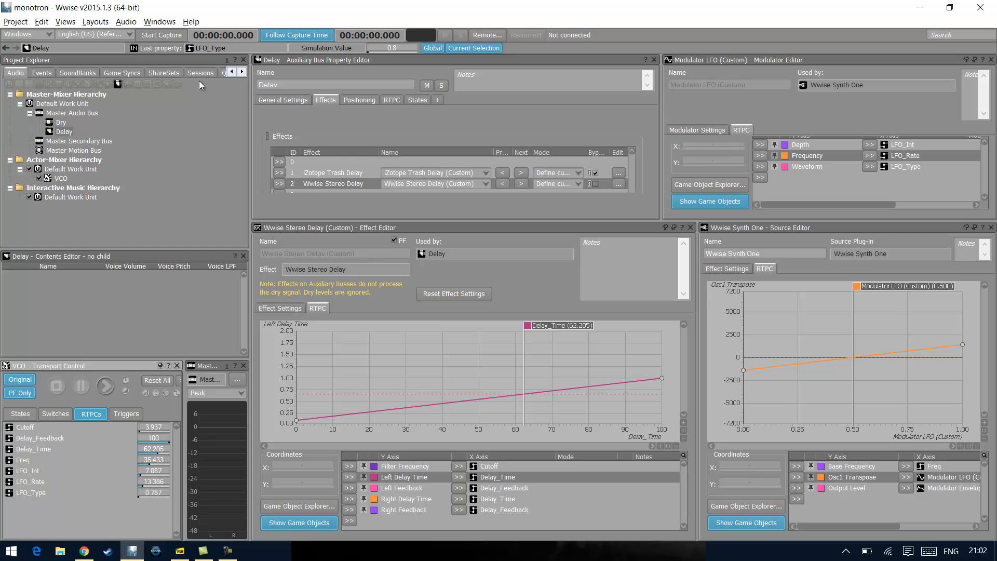
Inspect the McDSP ML1 effect on the Master Audio Bus, enlarging the property editor to show its effects list
click(86, 113)
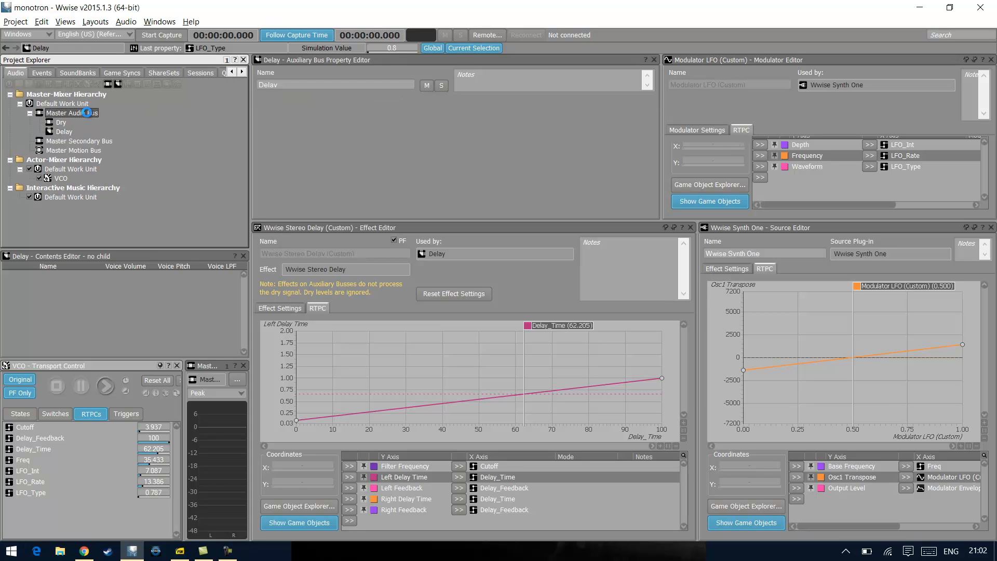
drag(341, 222, 341, 258)
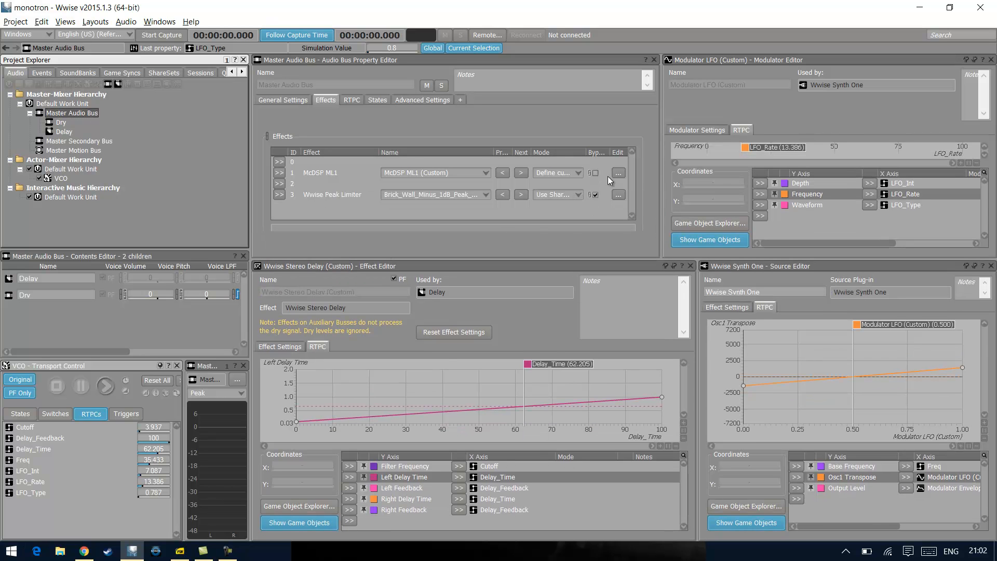
click(333, 172)
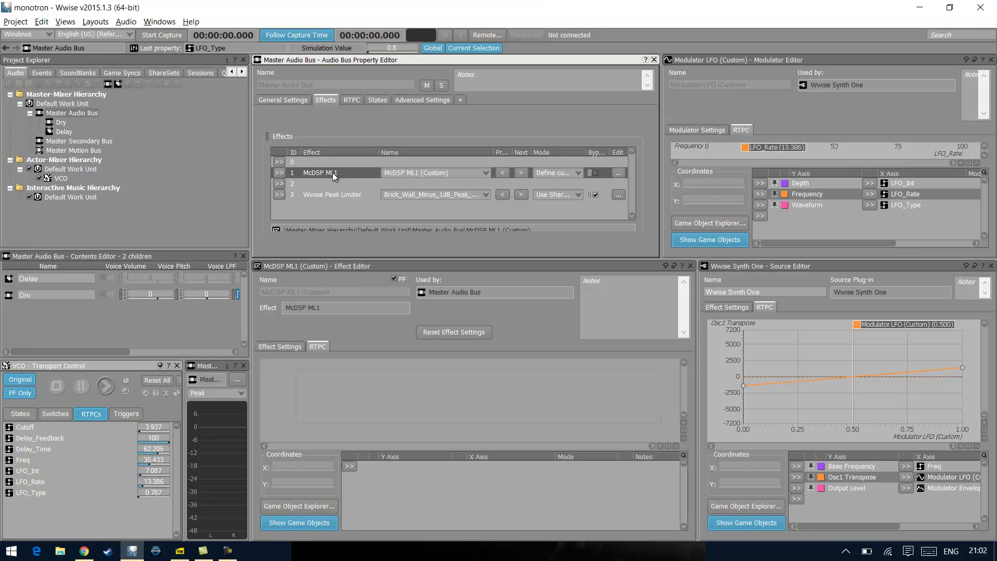